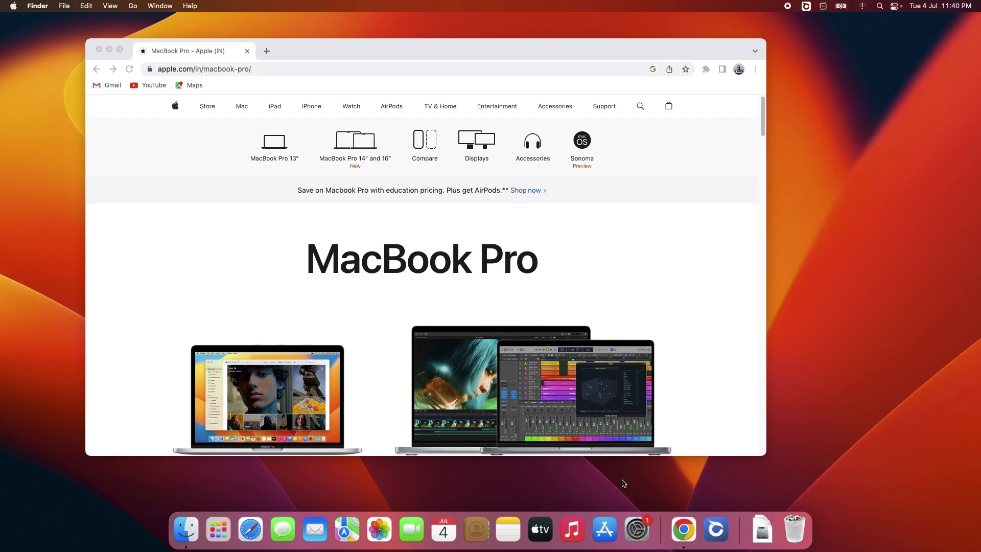
- Capture the Chrome window showing the MacBook Pro page with macOS Screenshot (Cmd+Shift+5)
key(super+shift+5)
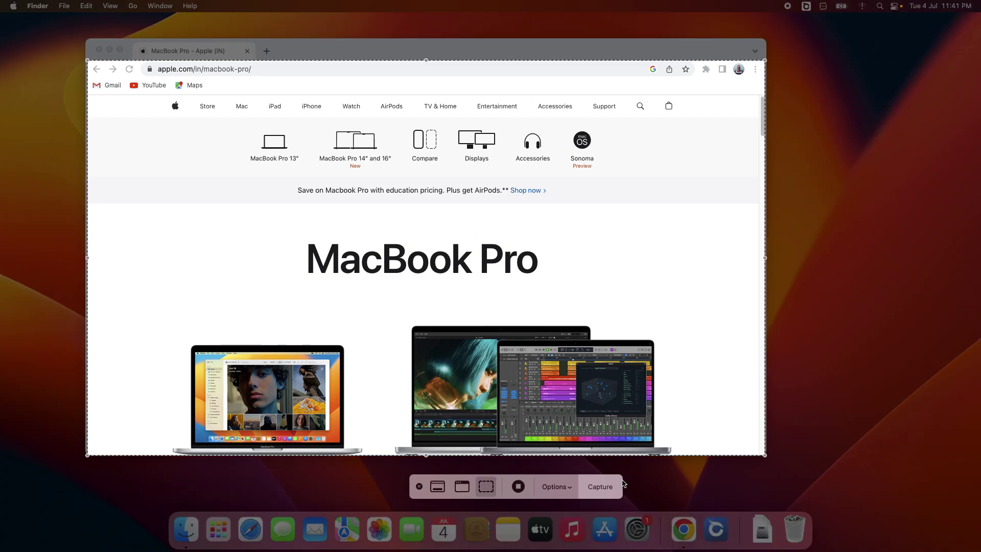
click(600, 487)
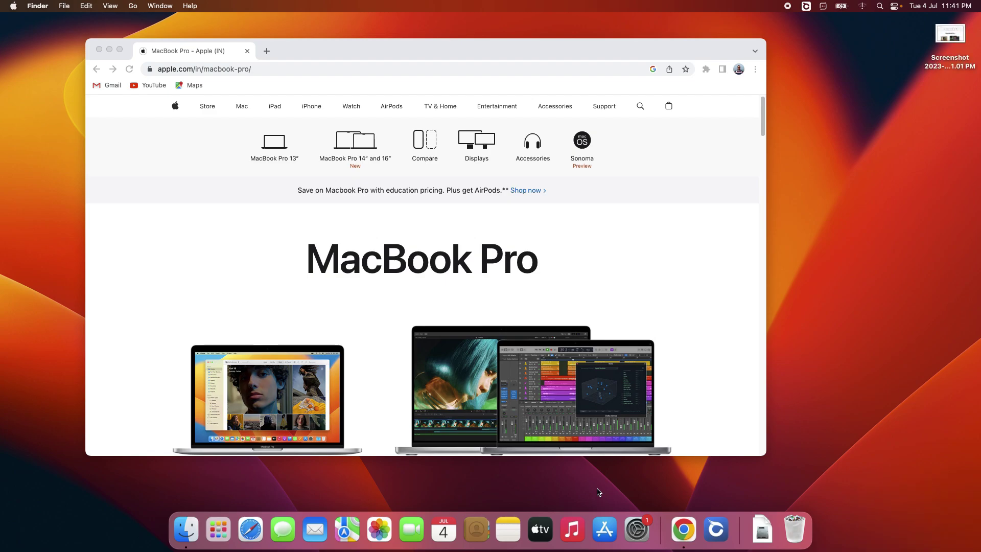
mouse_move(760, 131)
mouse_down()
mouse_move(748, 414)
mouse_move(762, 297)
mouse_move(762, 120)
mouse_up()
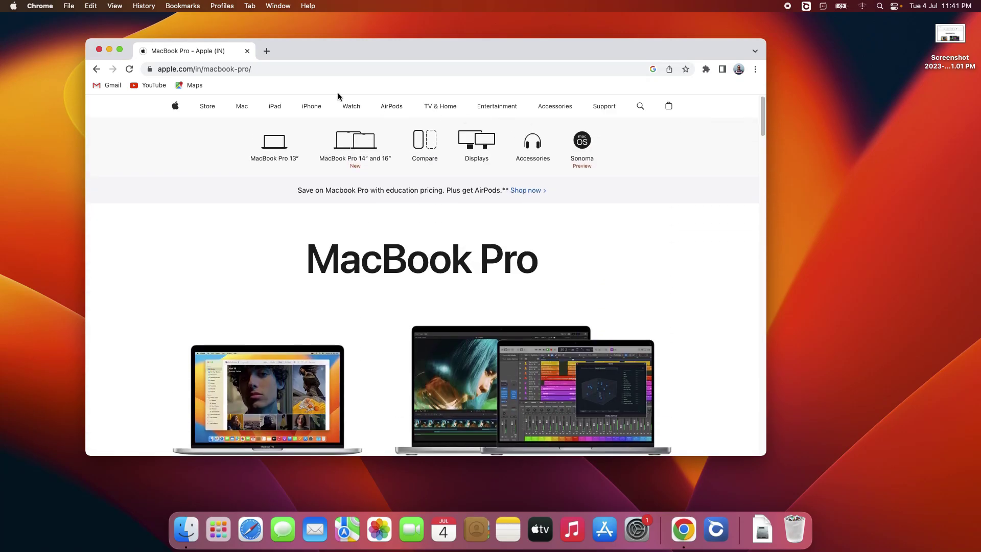
- Search Google for 'shottr' in a new tab and download the installer from shottr.cc
click(268, 53)
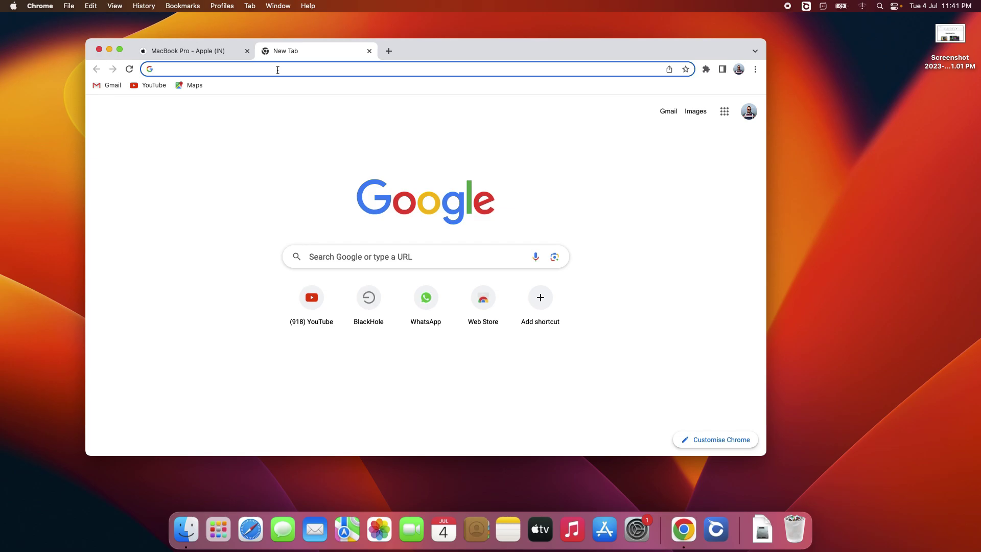
text(sh)
key(Return)
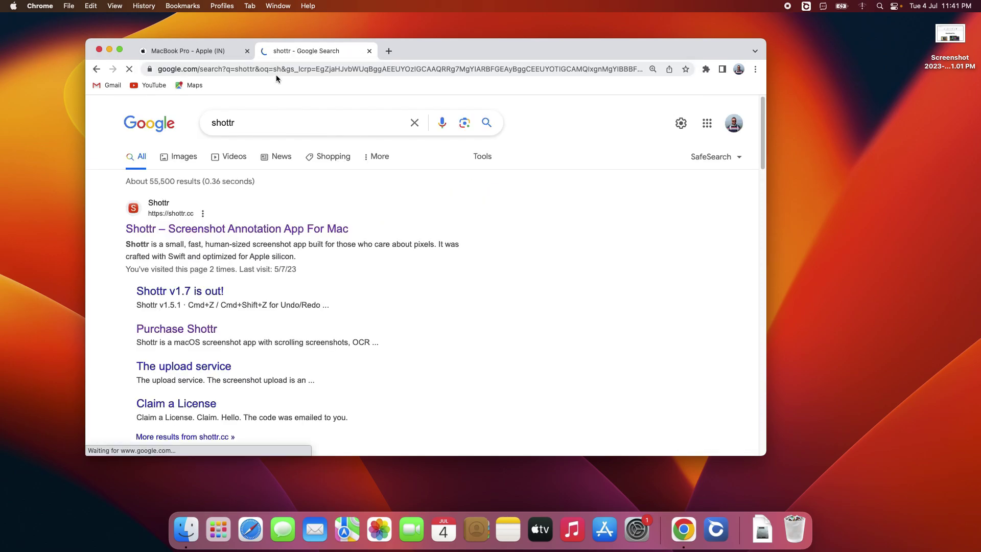
click(273, 230)
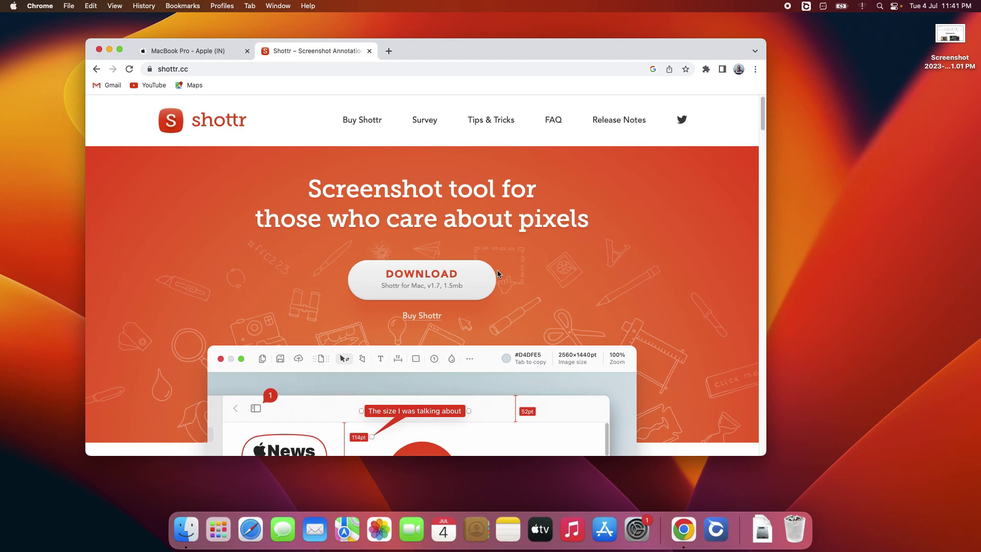
click(429, 280)
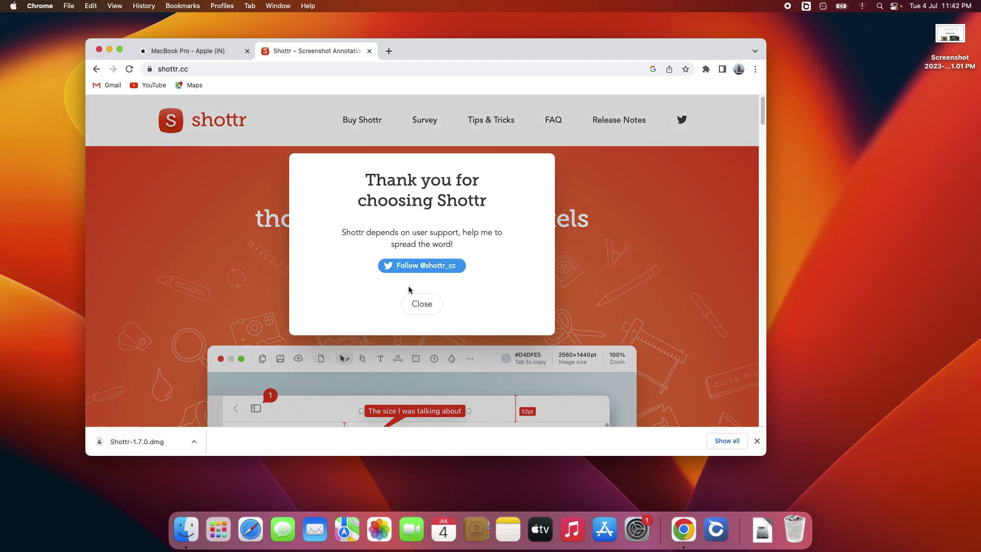
- Copy Shottr from the disk image into Applications, then close the installer window and Shottr tab
click(144, 442)
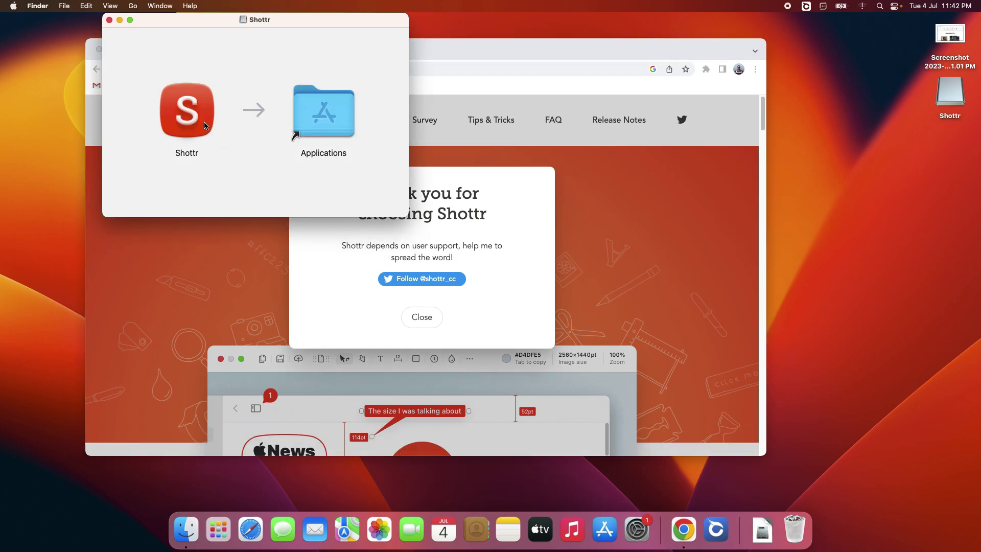
drag(204, 126, 332, 126)
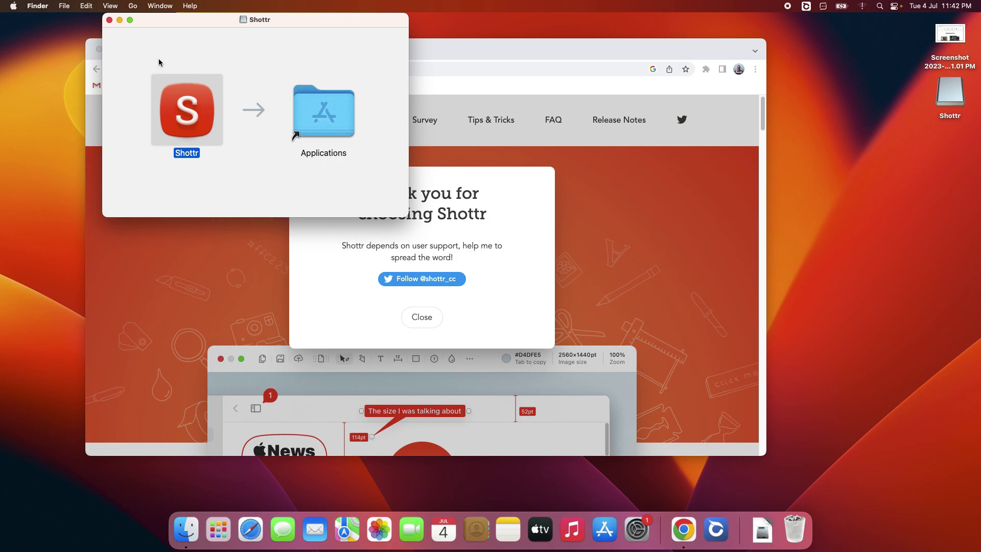
click(109, 19)
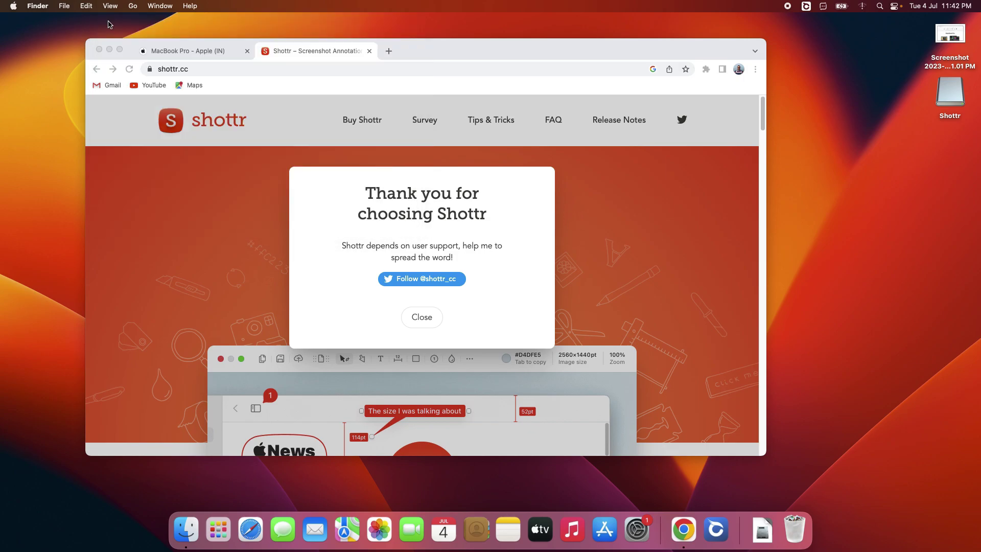
click(368, 52)
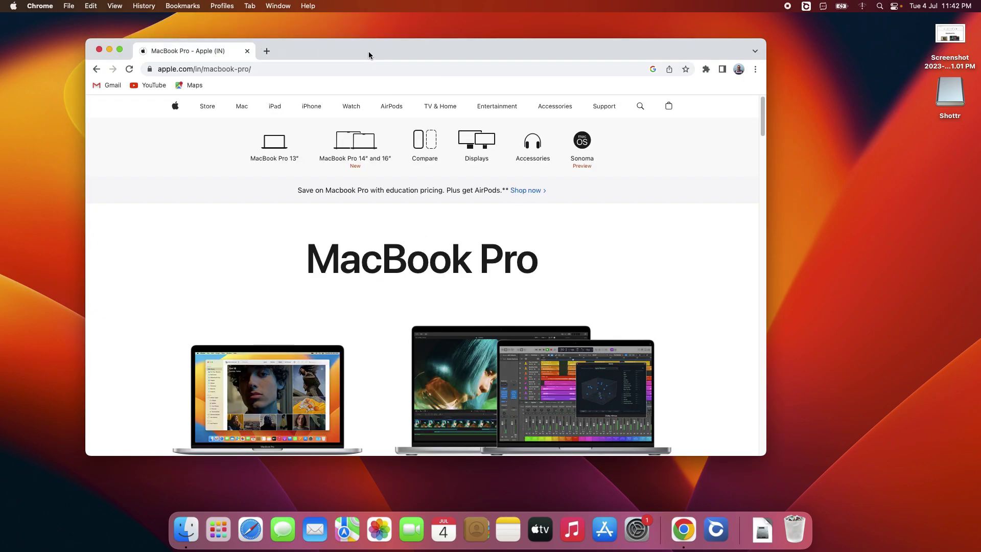
- Launch Shottr from Launchpad, approve the security prompt and close the Welcome window
click(213, 535)
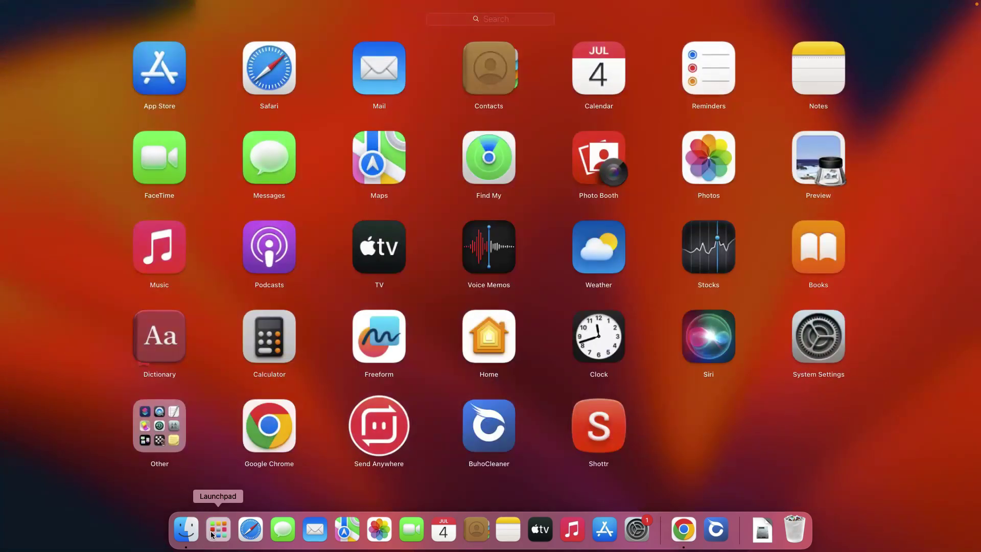
click(591, 431)
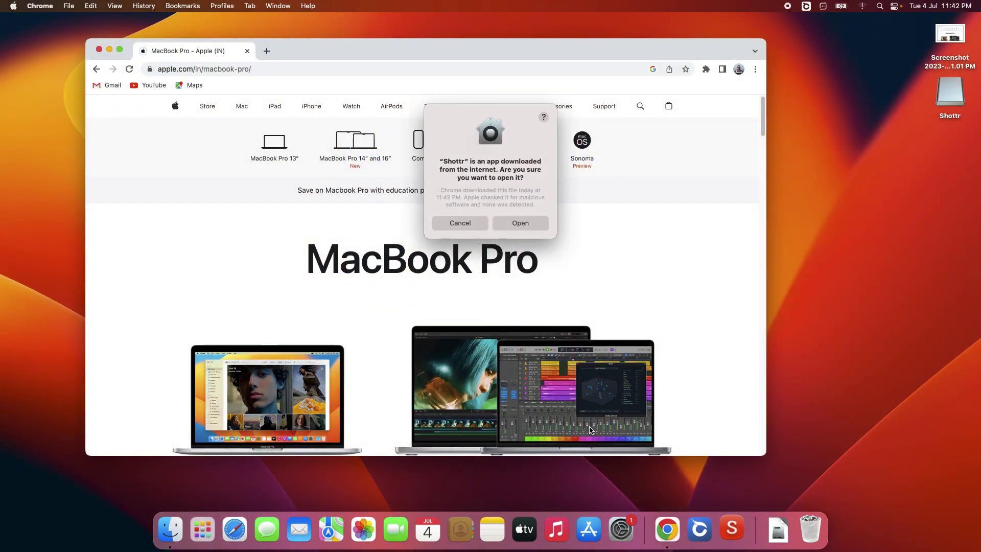
click(531, 221)
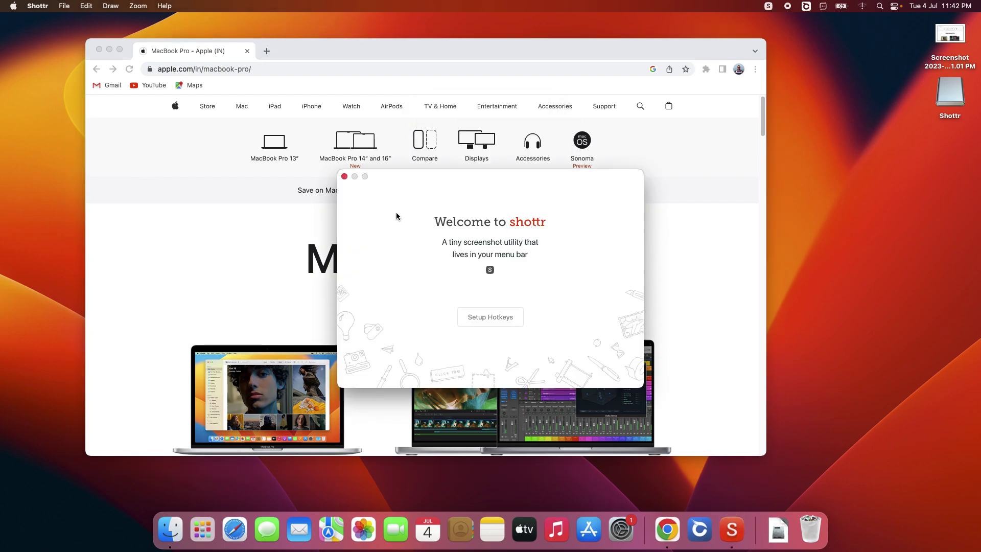
click(344, 176)
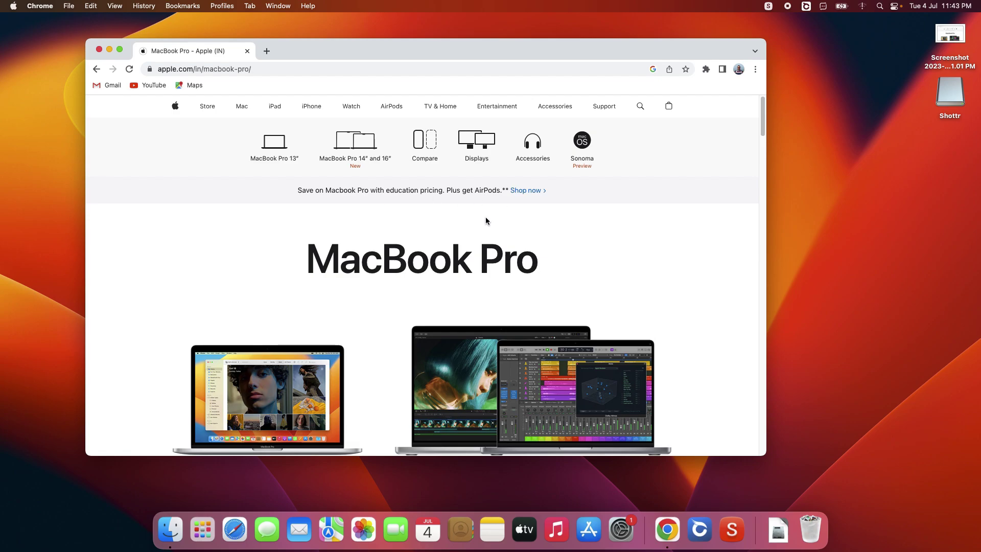
- Take a Shottr Scrolling Capture of the Chrome page area from the menu-bar icon
click(768, 7)
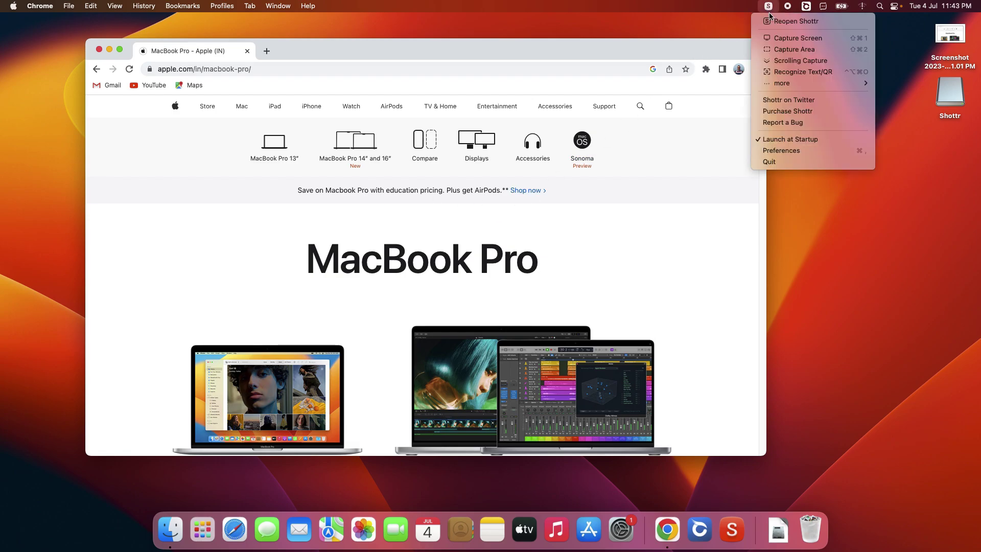
click(792, 61)
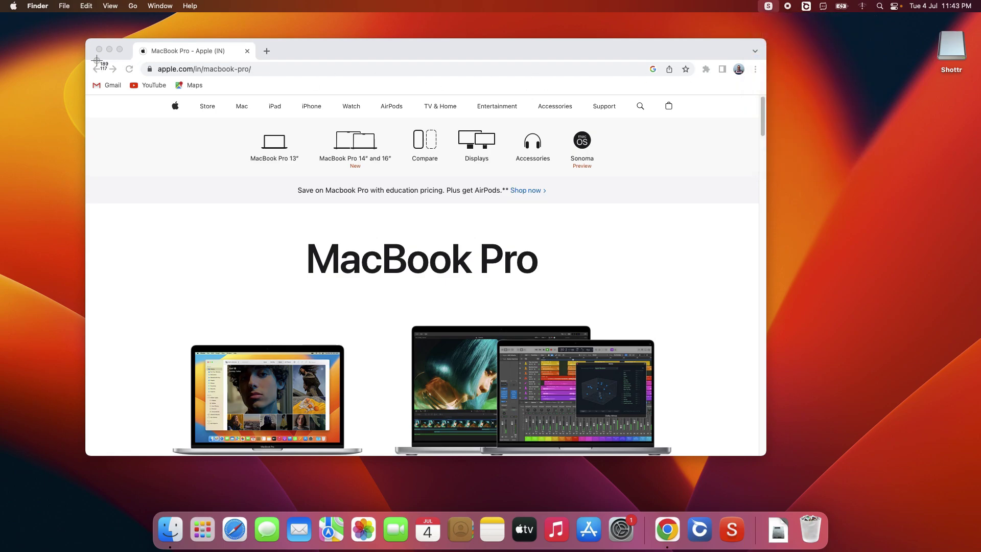
drag(88, 61, 767, 456)
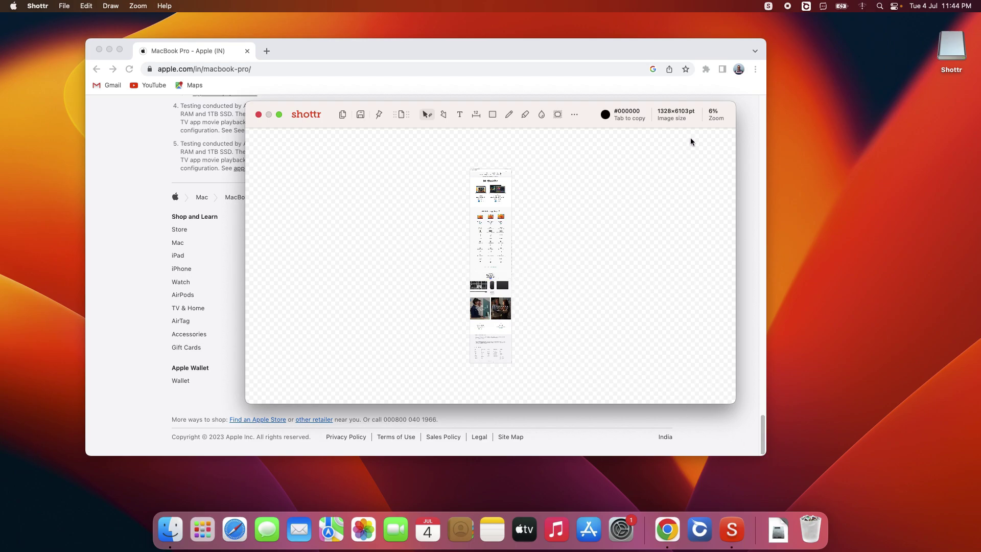
- Zoom the capture in to 100% and switch the editor to full screen
click(712, 116)
click(708, 155)
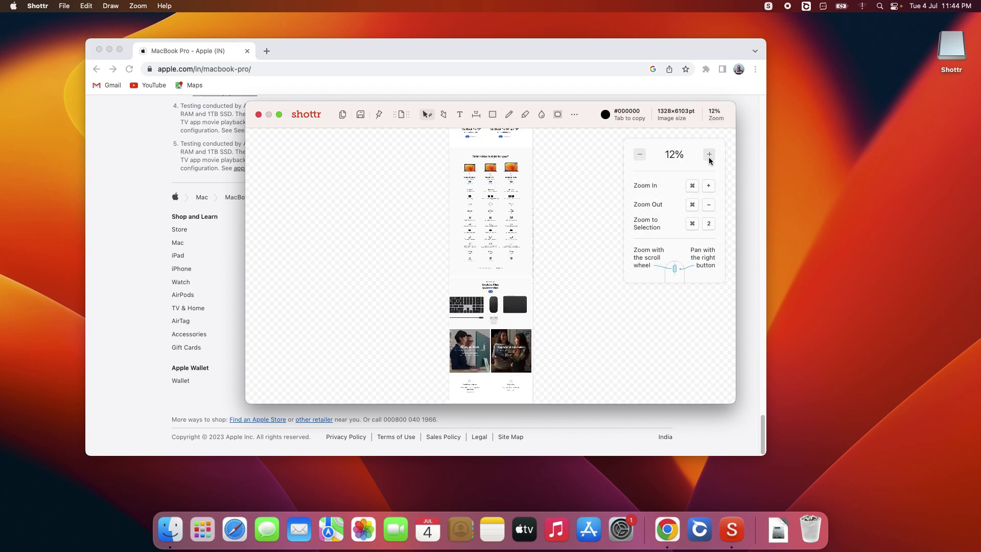
click(709, 155)
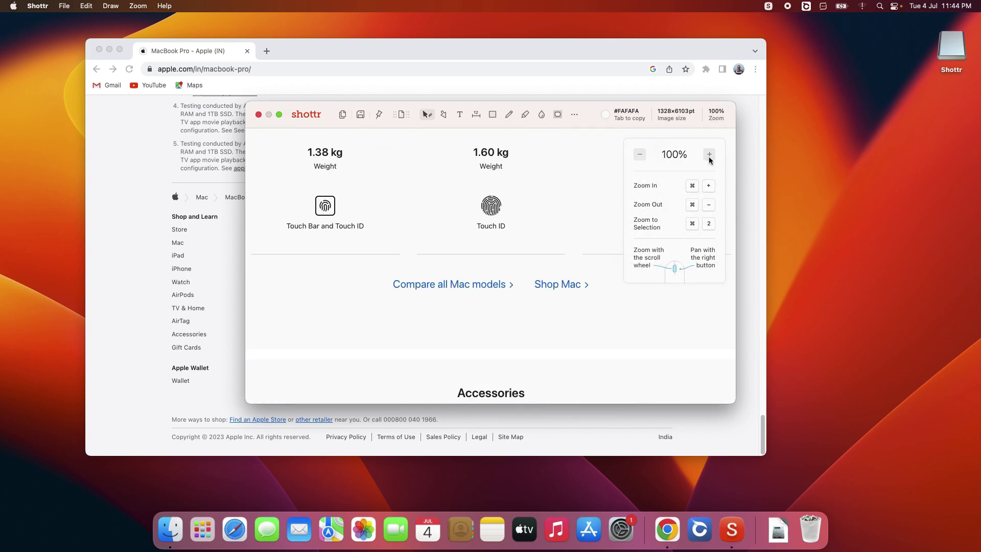
click(277, 115)
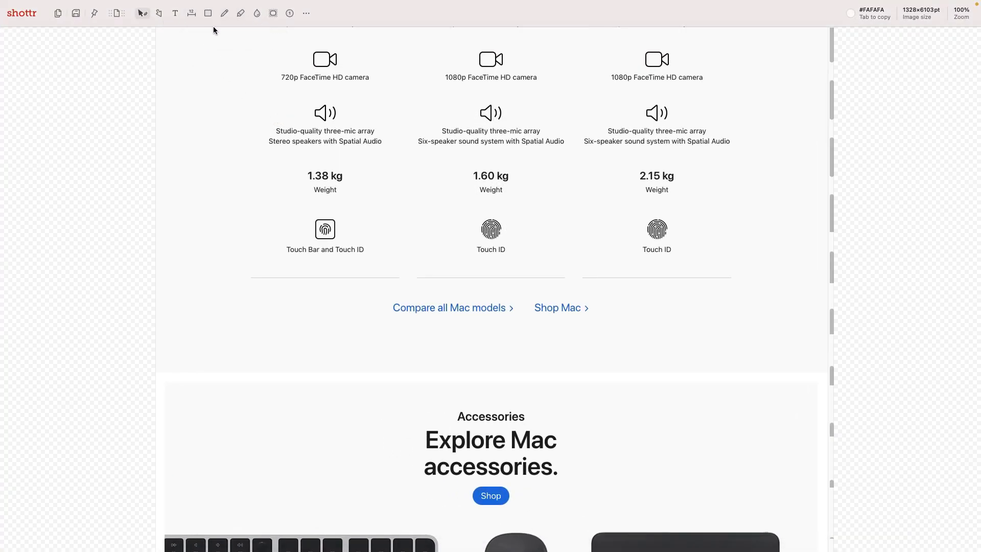
- Add a red text label left of 'Compare all Mac models' pointing to Touch Bar and Touch ID
click(174, 13)
click(180, 307)
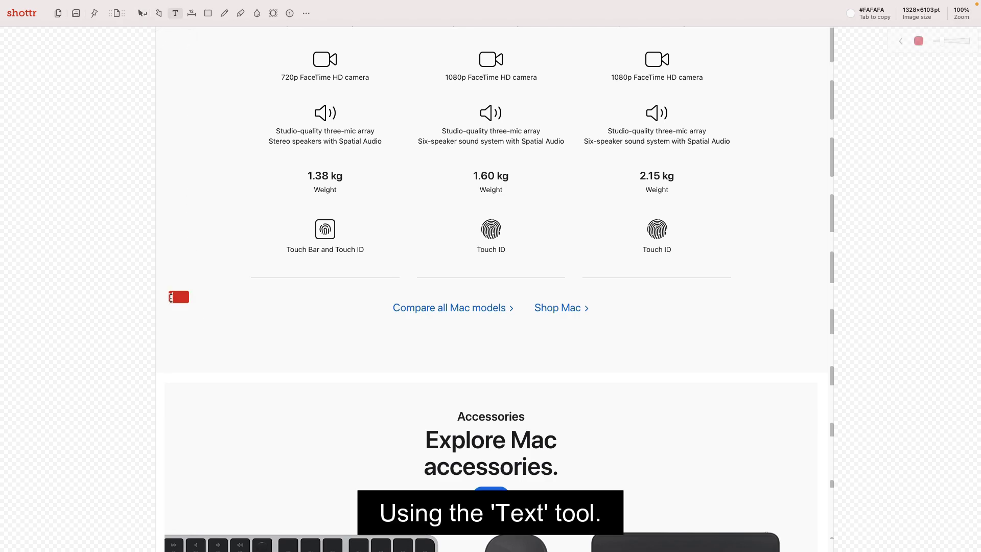
key(Escape)
text(Tak)
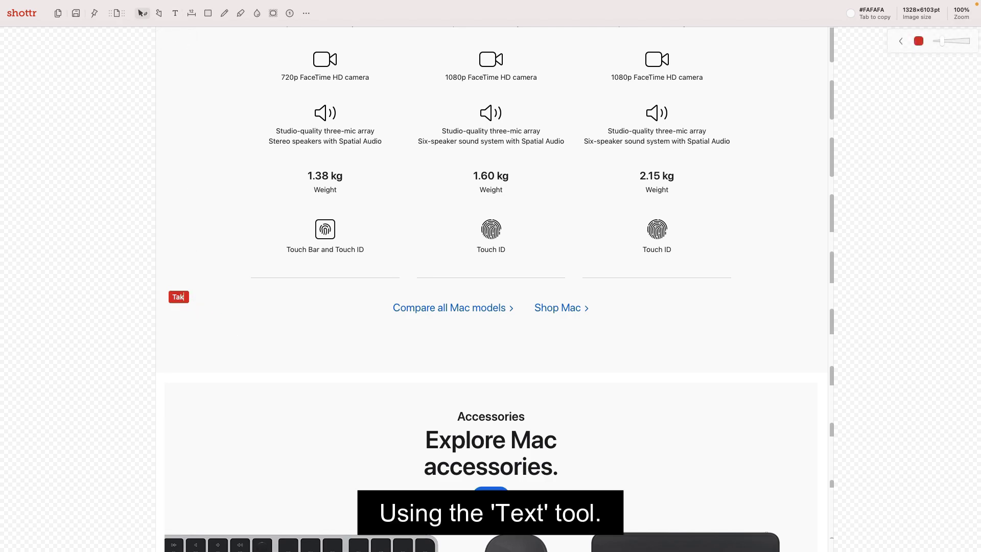
text(en by Milan Das)
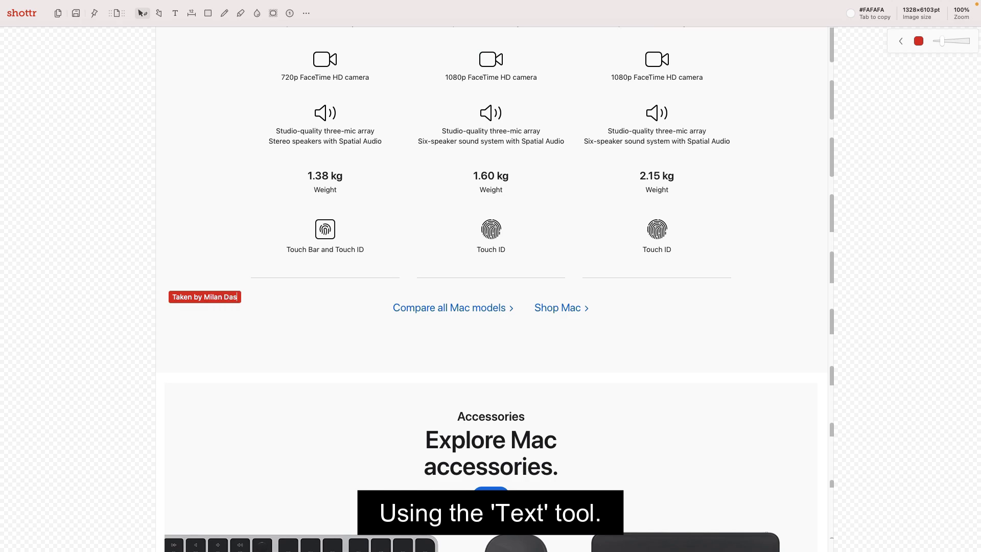
mouse_move(205, 303)
mouse_down()
mouse_move(196, 319)
mouse_move(272, 255)
mouse_up()
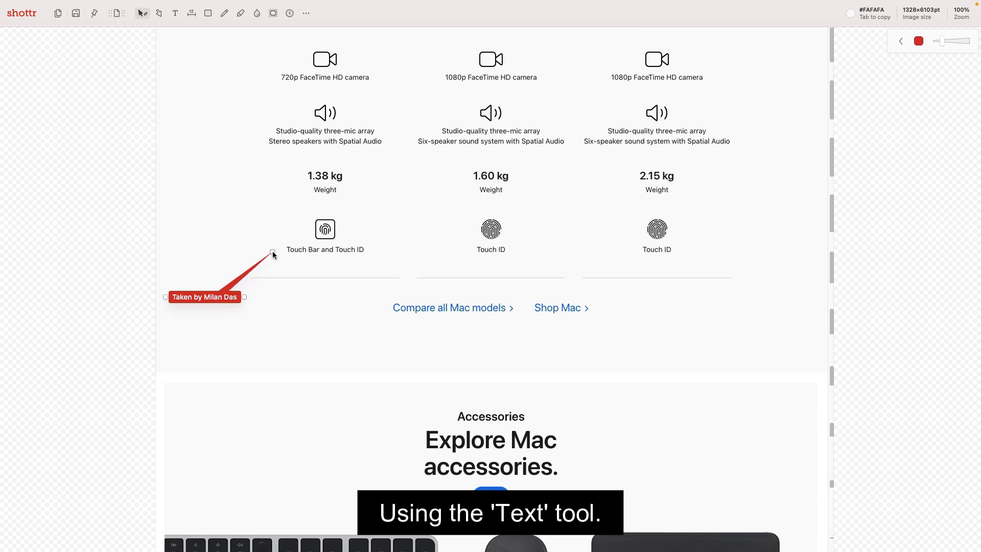
- Draw a red arrow toward the Touch Bar column and handwrite a signature beside Accessories
click(158, 13)
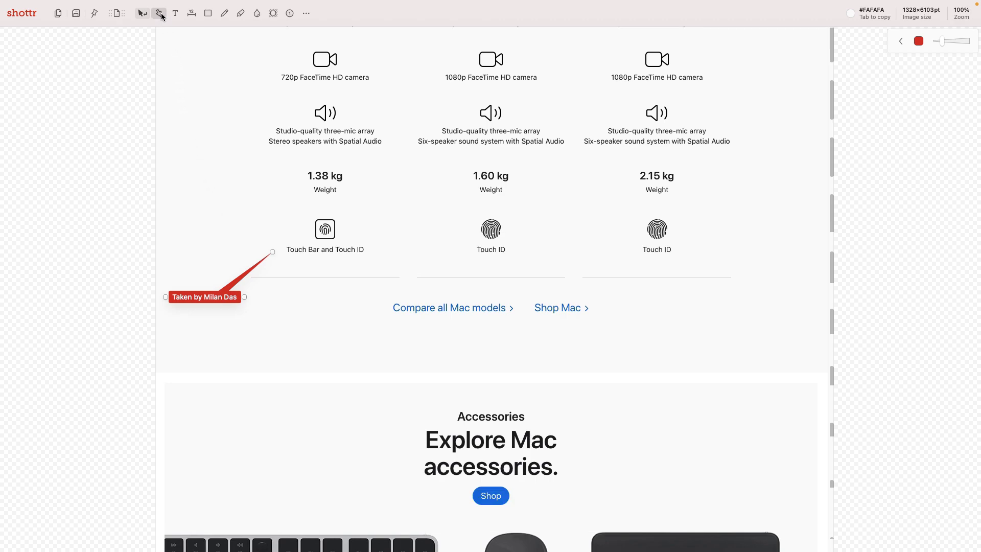
drag(249, 334, 332, 285)
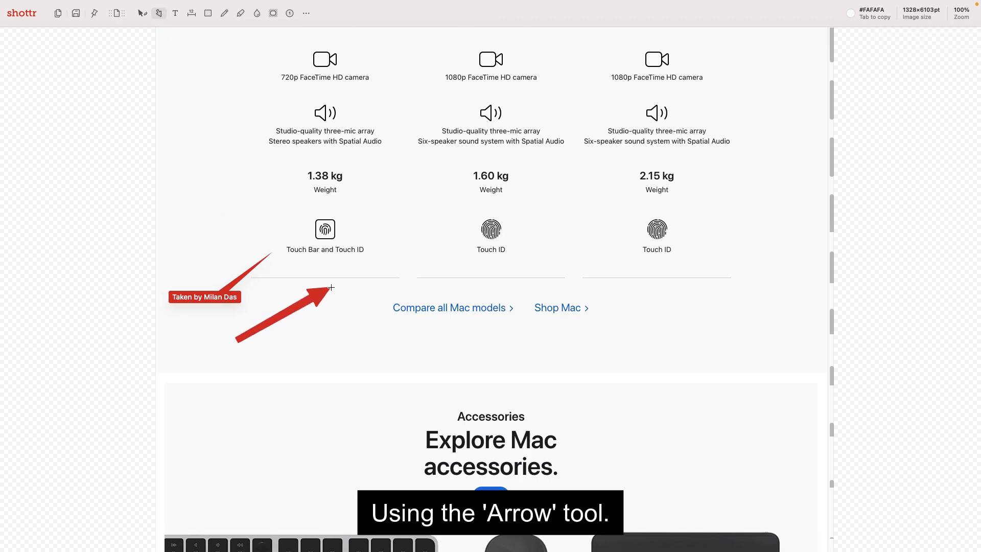
click(224, 13)
mouse_move(208, 420)
mouse_down()
mouse_move(285, 399)
mouse_move(376, 397)
mouse_up()
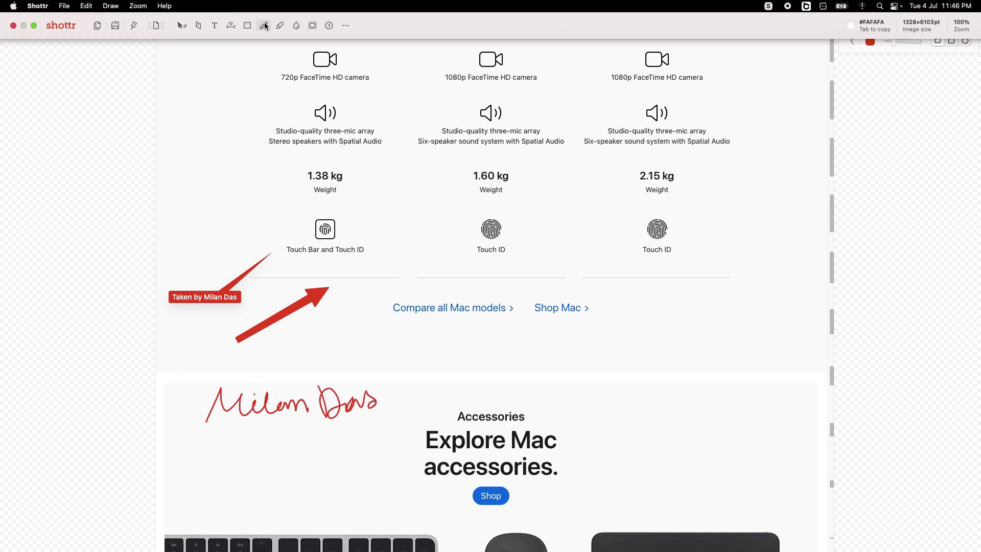
click(280, 27)
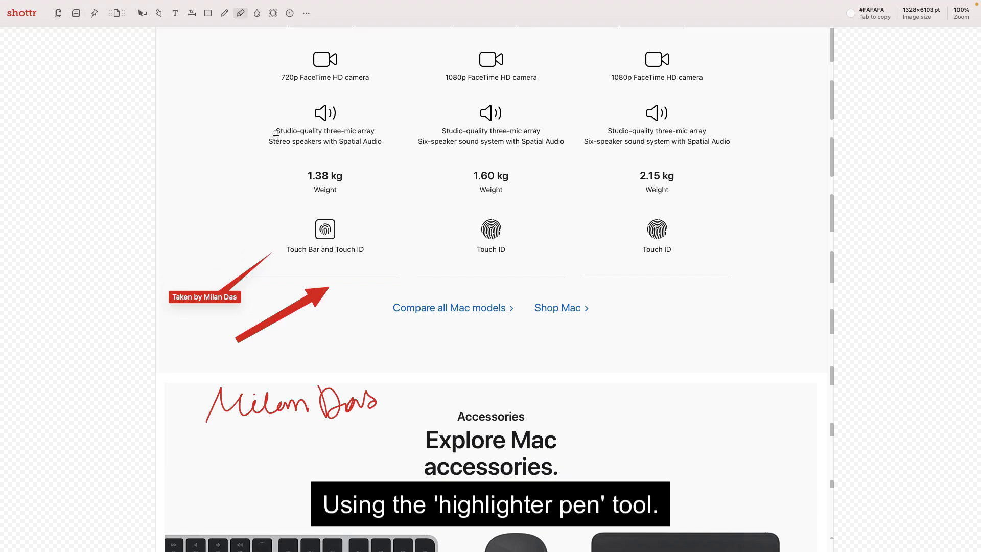
- Highlight the mic-array and stereo-speaker lines in yellow and blur the third column's audio text
drag(276, 131, 374, 131)
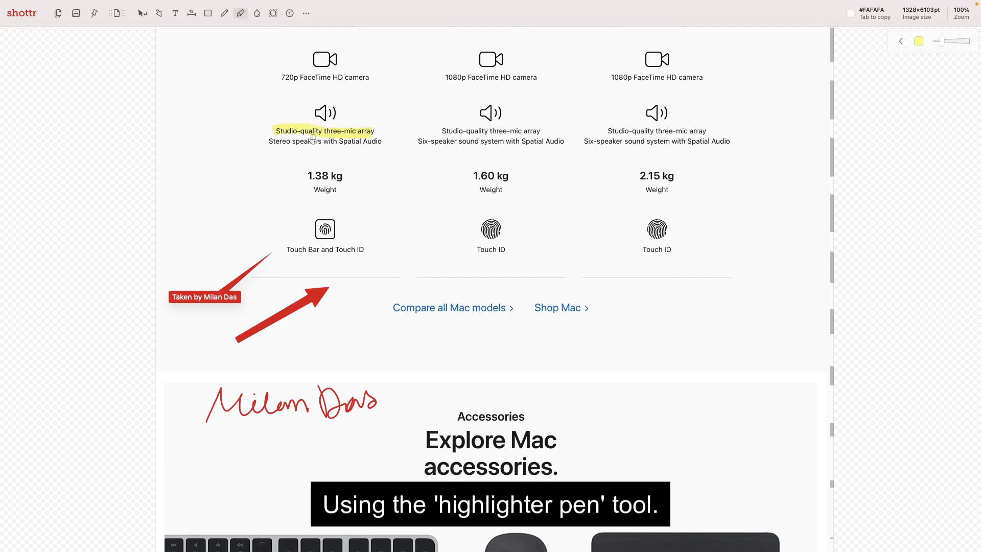
drag(270, 142, 565, 142)
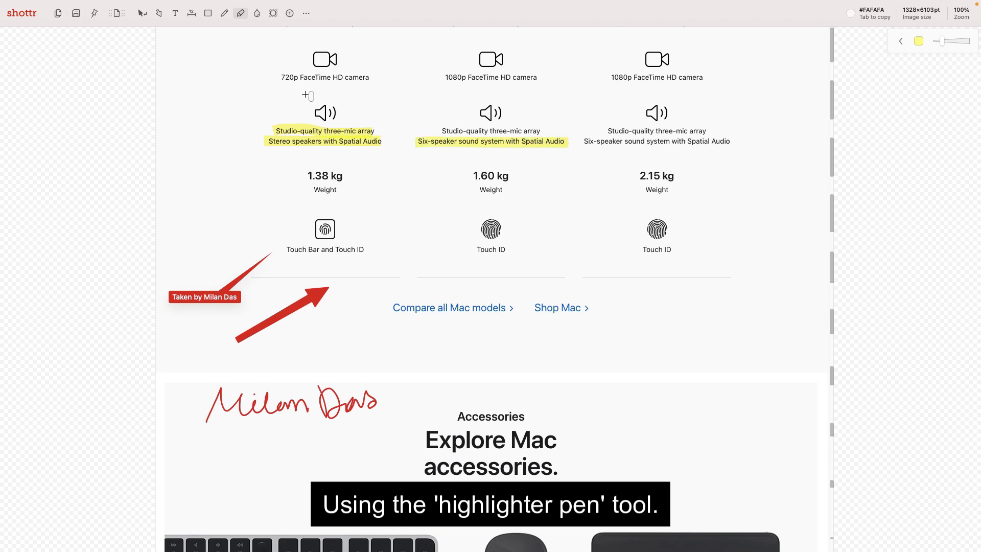
click(258, 13)
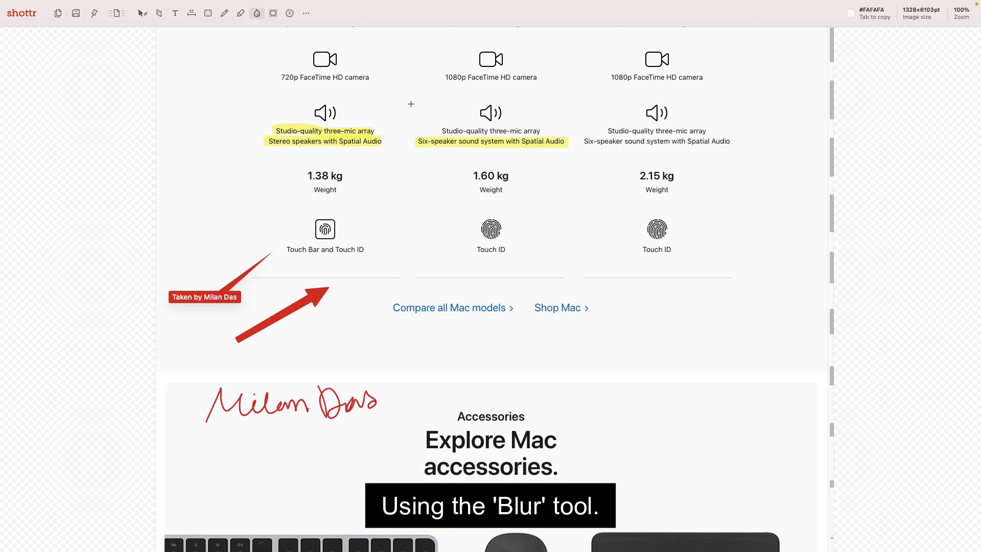
drag(578, 121, 740, 148)
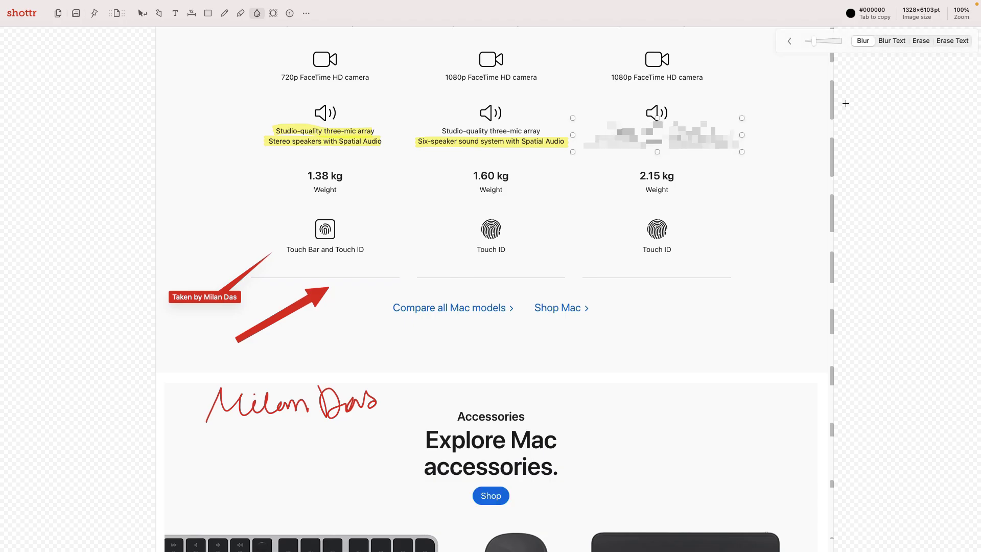
click(961, 13)
click(888, 53)
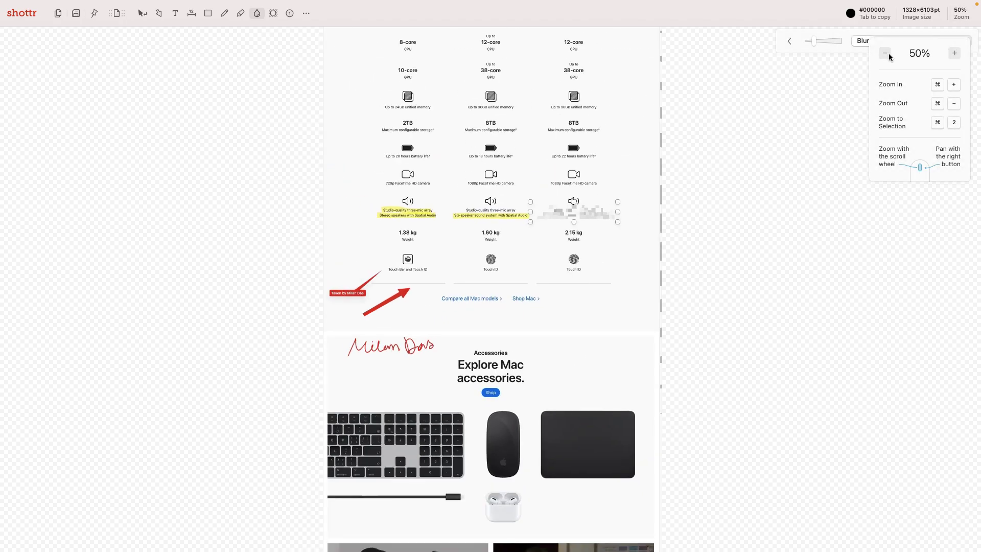
- Save the annotated screenshot to Documents and minimize the Chrome window
click(80, 16)
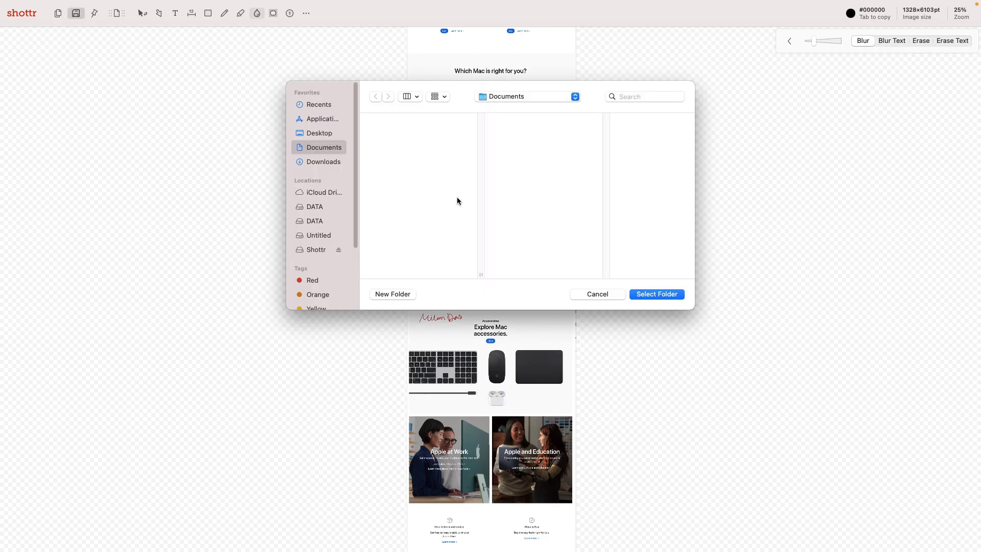
click(664, 295)
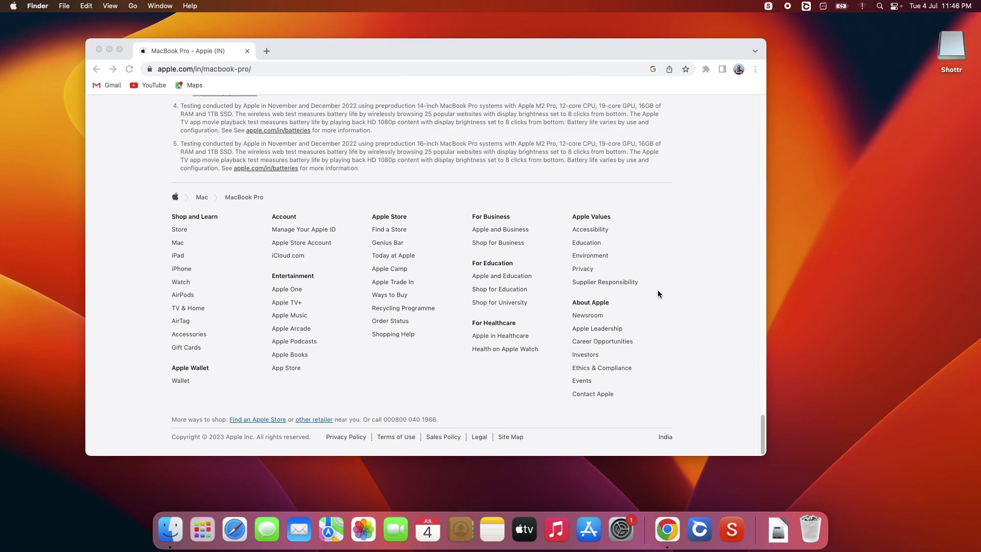
click(109, 49)
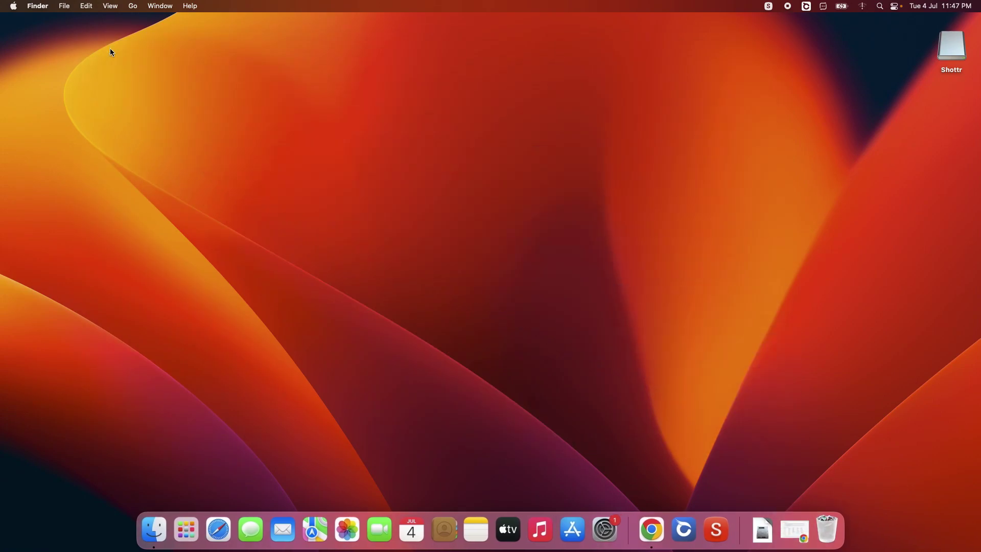
- Open Shottr Preferences, leave scrolling max height at 20,000 px, and keep showing screenshots after capture
click(768, 8)
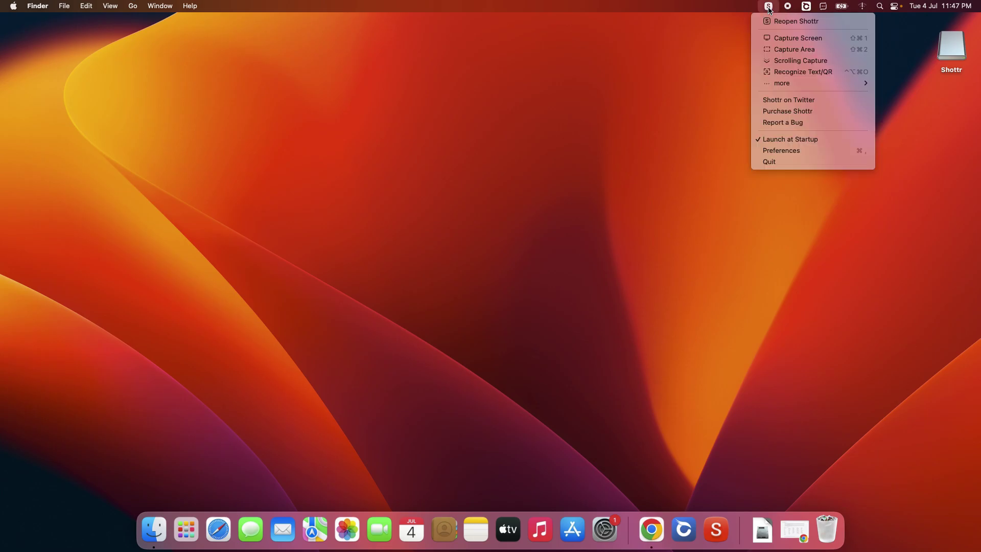
click(794, 152)
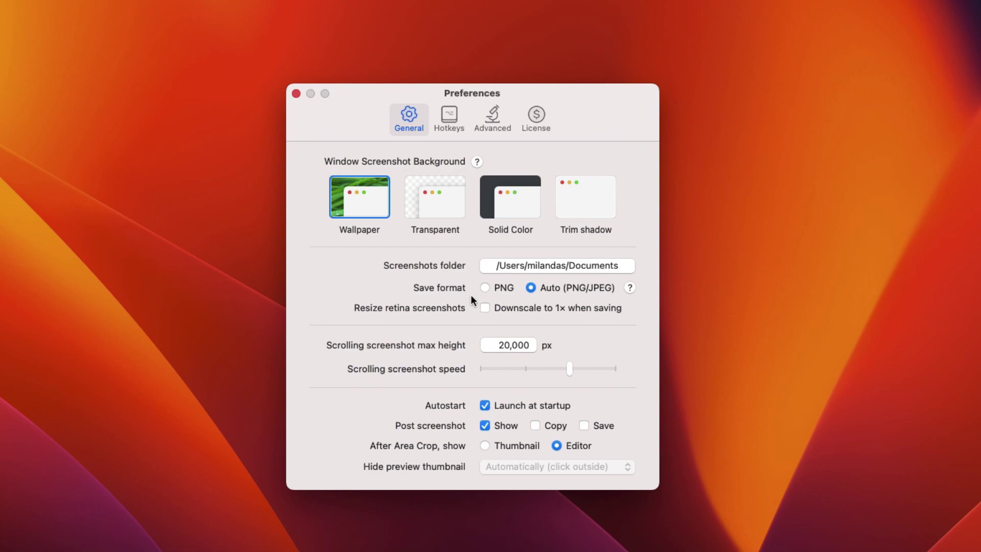
drag(497, 345, 538, 349)
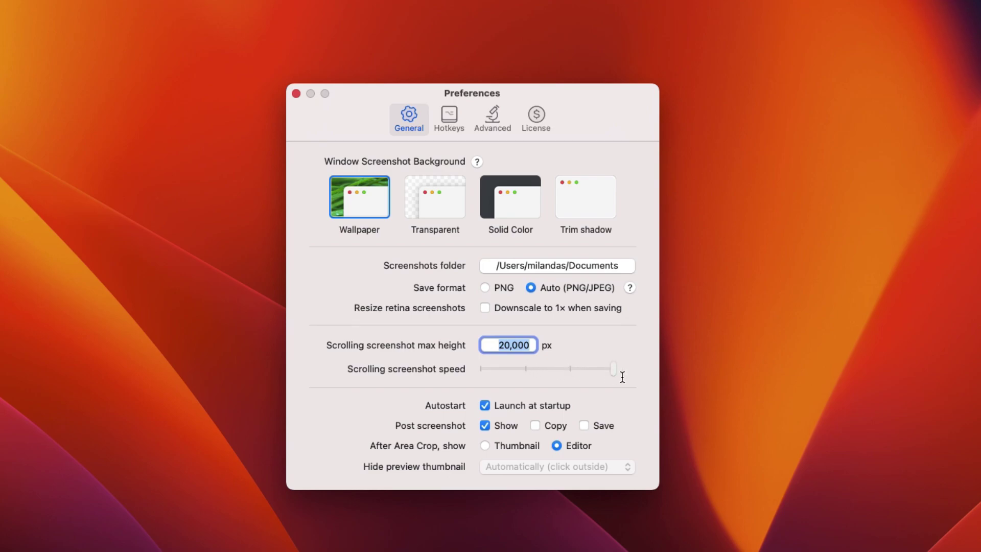
click(580, 375)
click(486, 425)
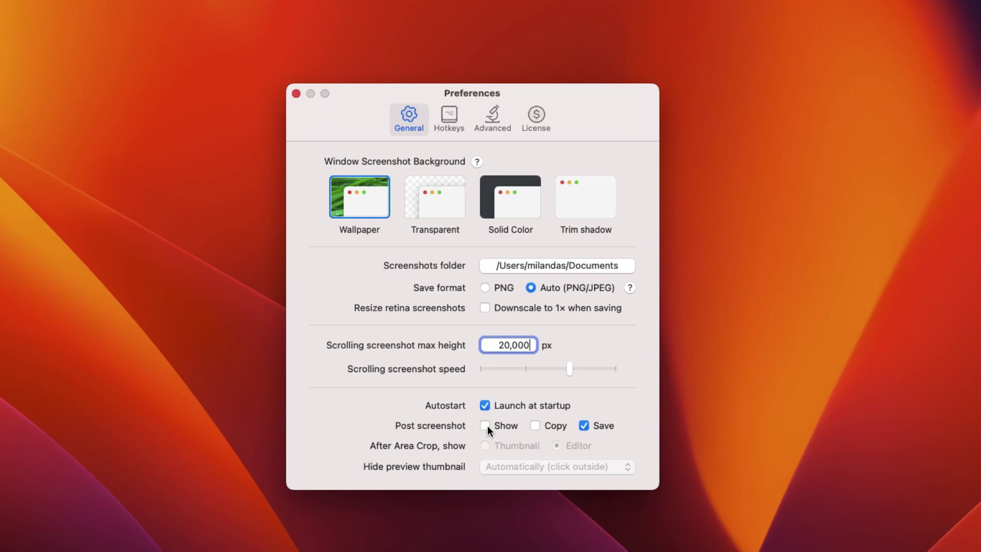
click(486, 425)
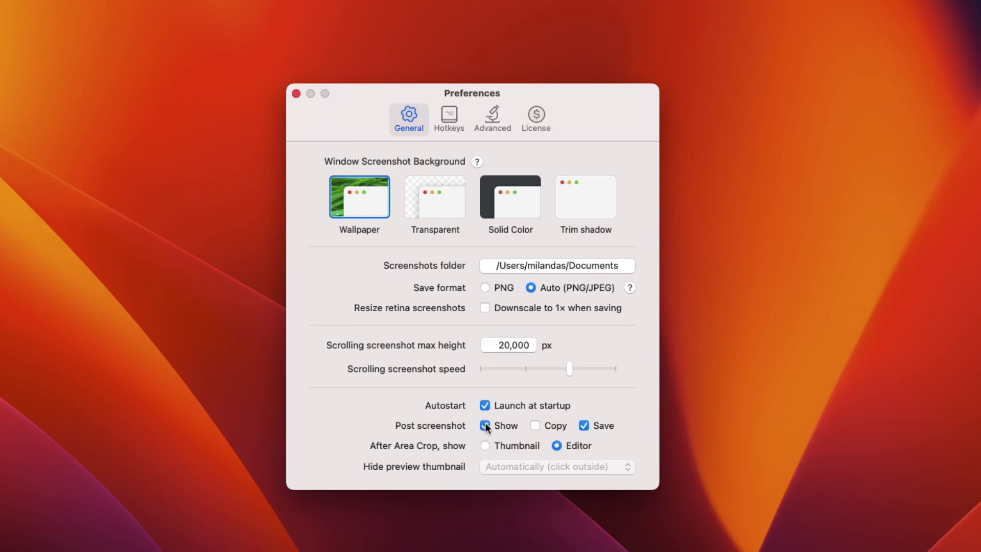
- Assign Shift-Command-S as the scrolling screenshot hotkey in the Hotkeys settings
click(449, 122)
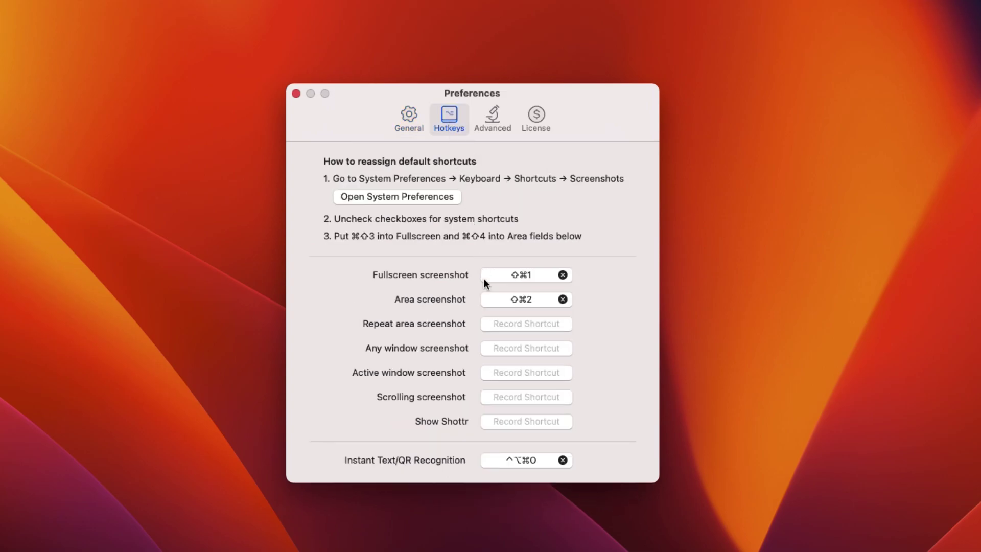
click(504, 398)
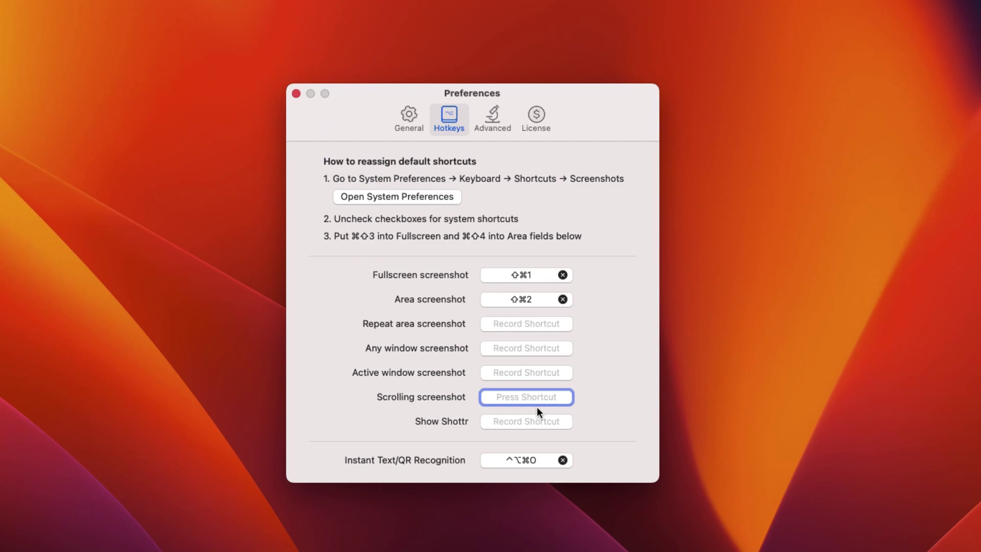
key(shift+super+s)
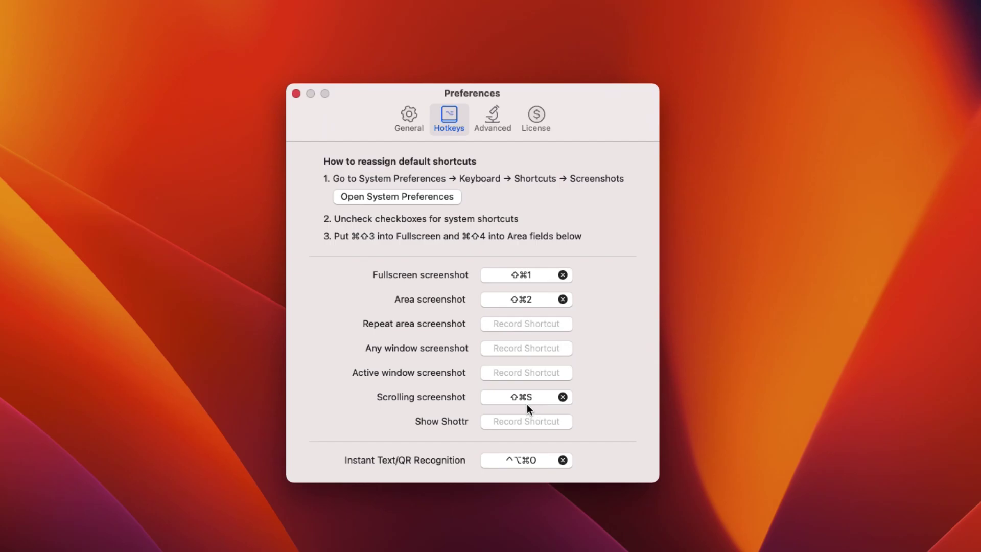
- Look over the Advanced settings, then close the Preferences window
click(499, 125)
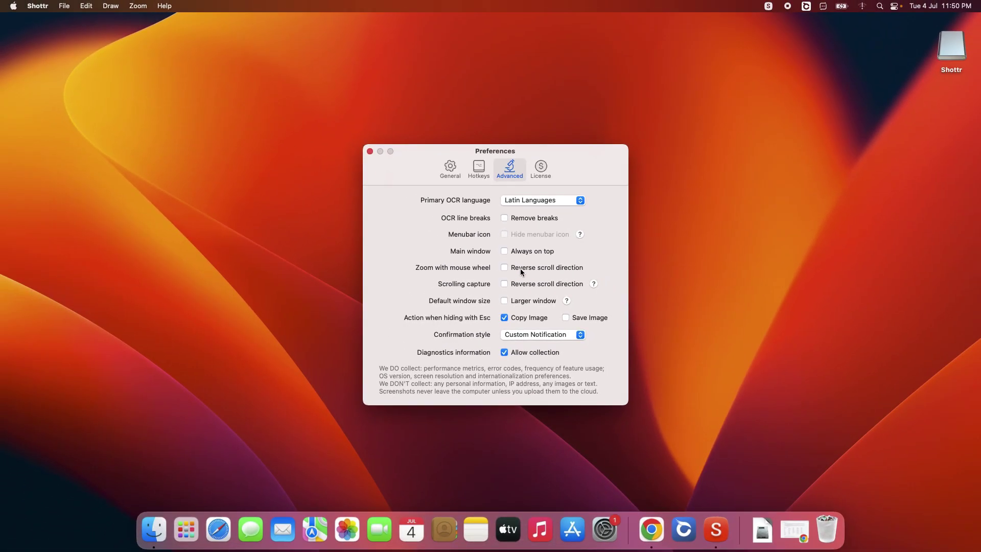
click(370, 152)
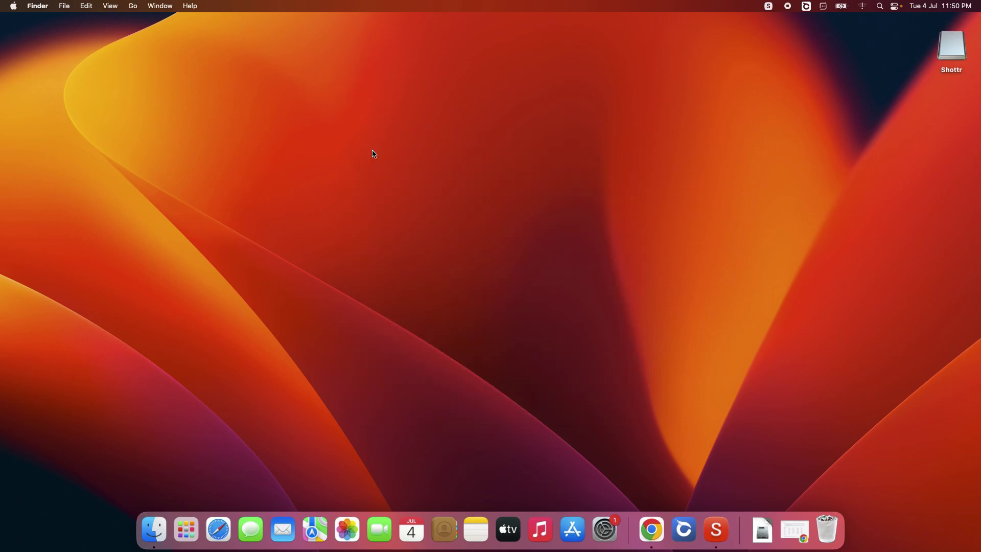